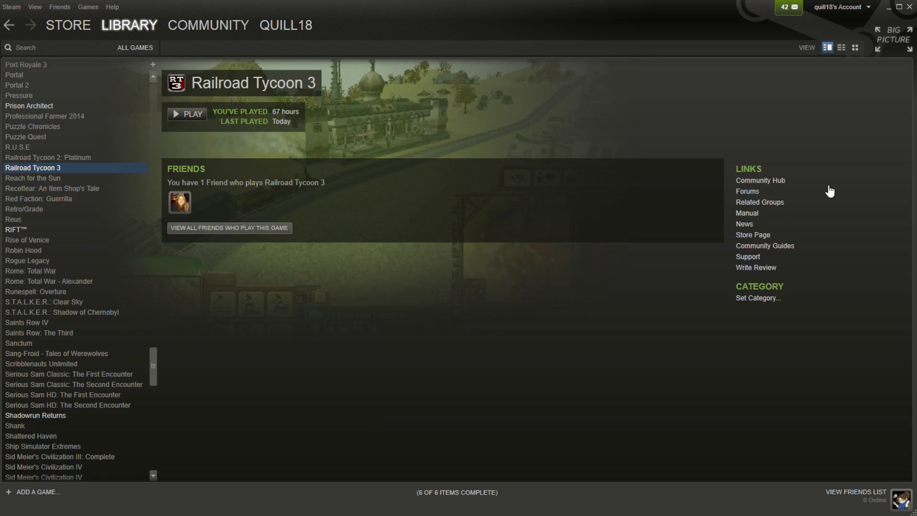
# - Find the Windows Vista/7 incompatibility notice on Railroad Tycoon 3's store page, then return to the library
pyautogui.click(757, 234)
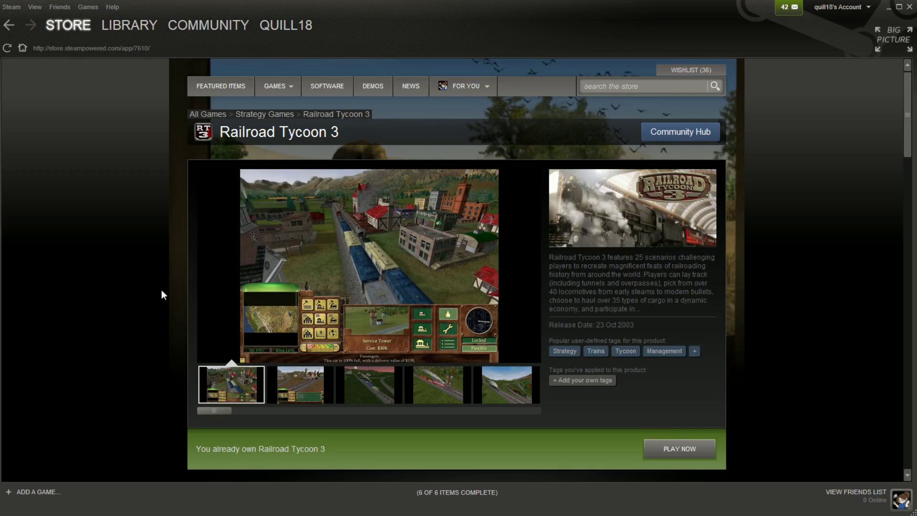
pyautogui.scroll(-9, 144, 305)
pyautogui.moveTo(224, 227)
pyautogui.mouseDown()
pyautogui.moveTo(537, 227)
pyautogui.moveTo(223, 227)
pyautogui.mouseUp()
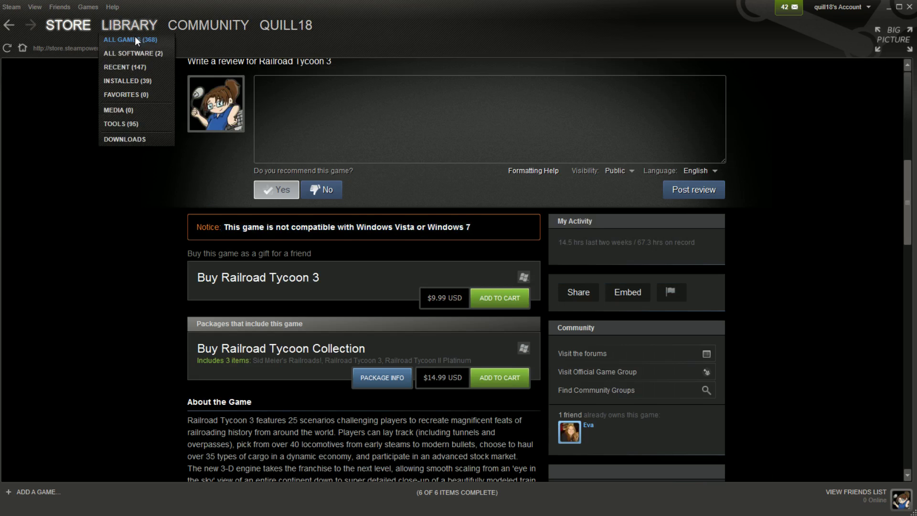
pyautogui.click(134, 37)
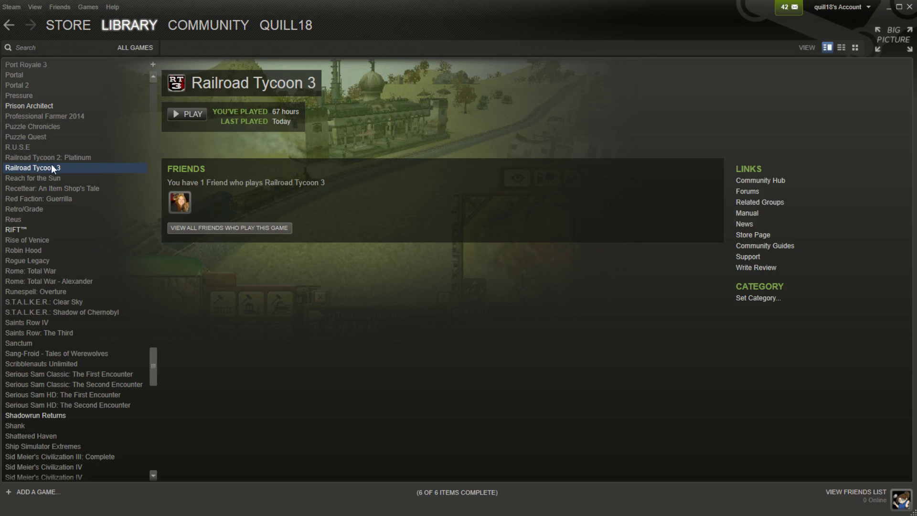
# - Open Railroad Tycoon 3's install folder via Properties > Local Files > Browse Local Files
pyautogui.rightClick(49, 171)
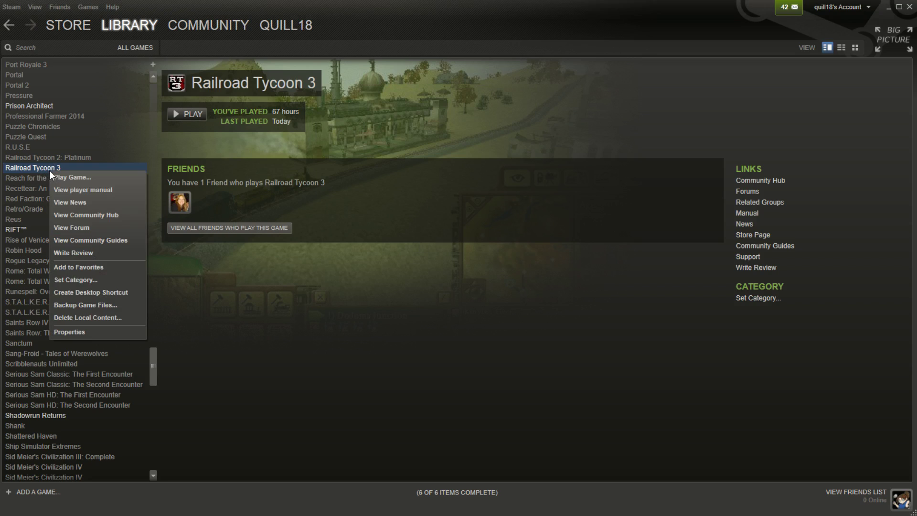
pyautogui.click(98, 331)
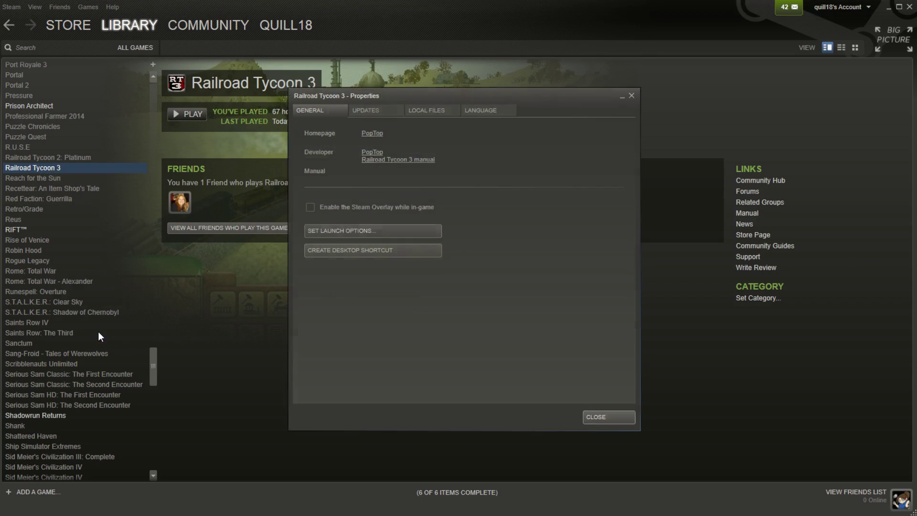
pyautogui.click(432, 108)
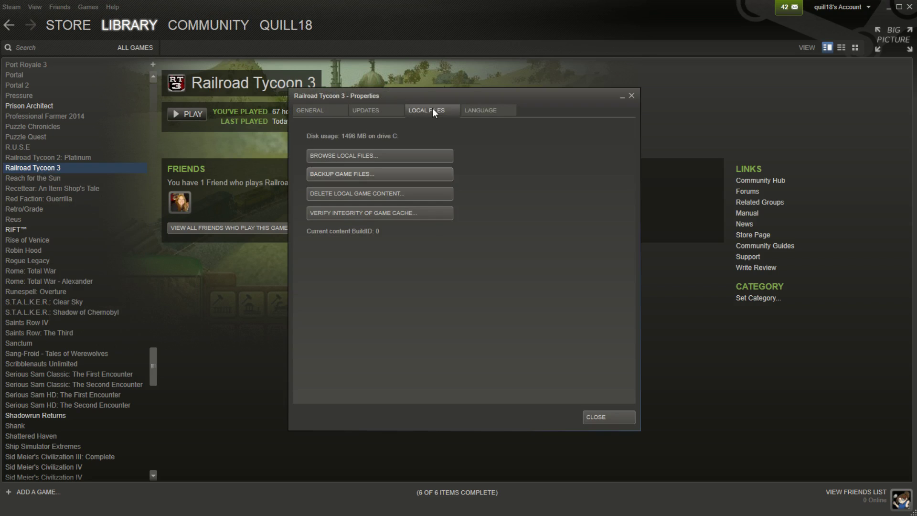
pyautogui.click(340, 156)
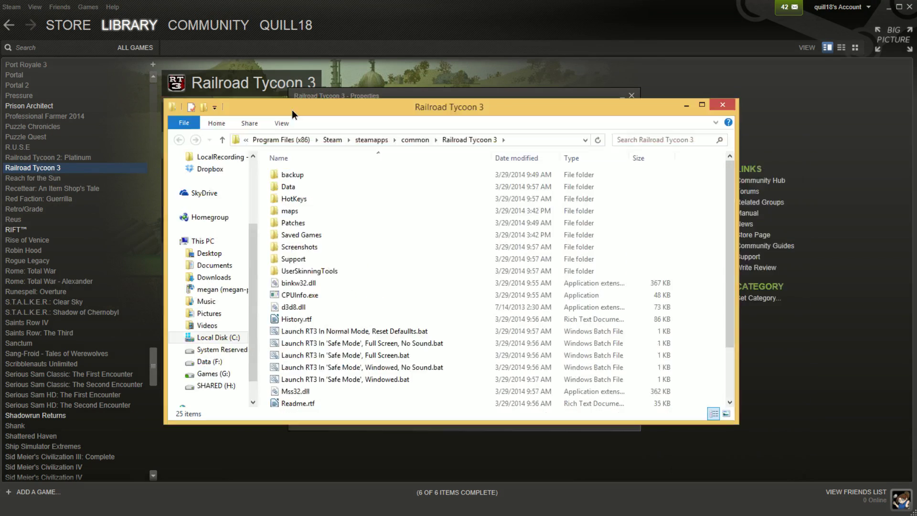
# - Move and enlarge the Explorer window, then go into Data\Configuration
pyautogui.moveTo(292, 110); pyautogui.dragTo(238, 47)
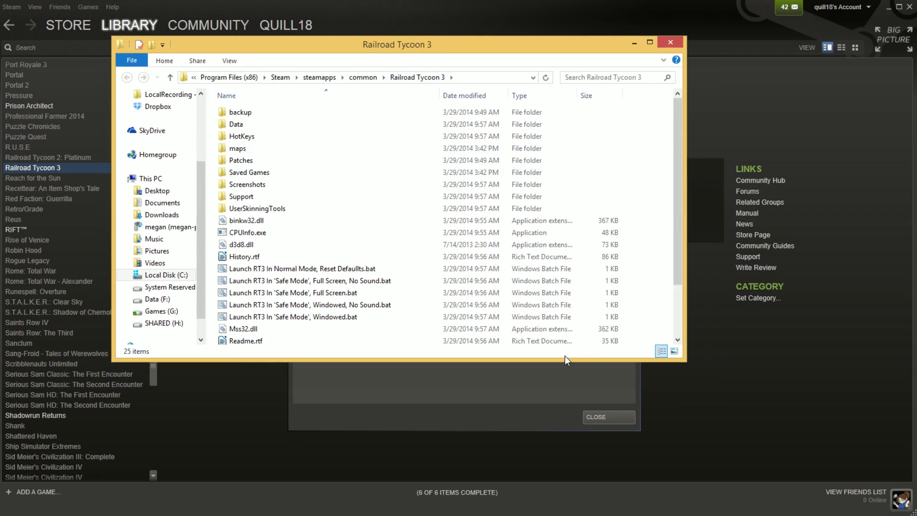
pyautogui.moveTo(563, 360); pyautogui.dragTo(550, 480)
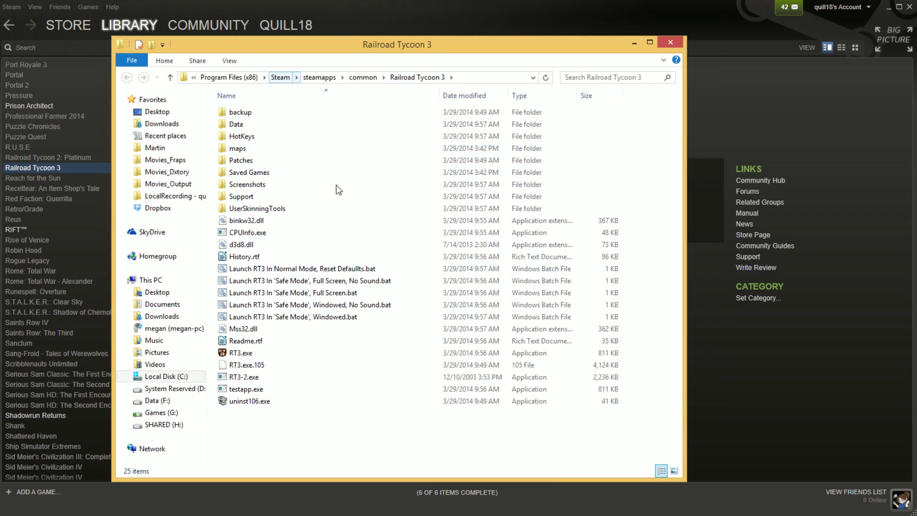
pyautogui.doubleClick(247, 130)
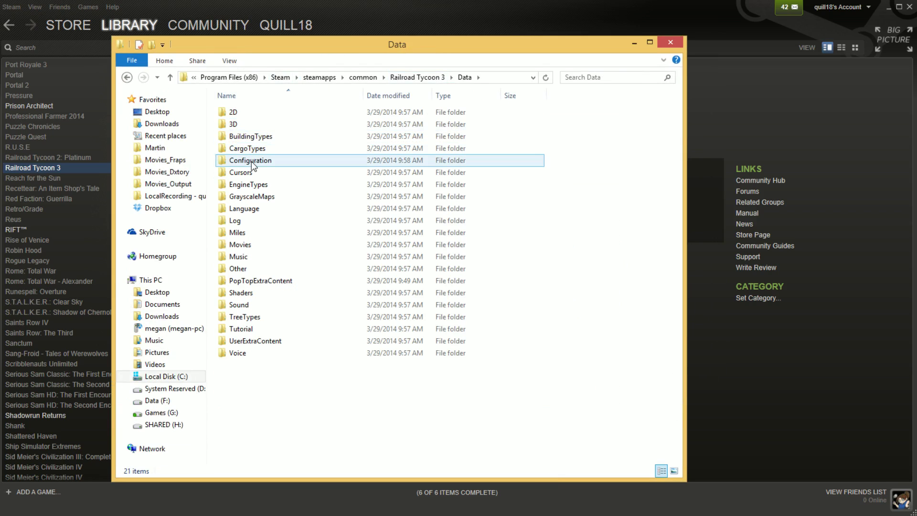
pyautogui.doubleClick(252, 165)
# - Select engine.cfg and game.cfg together
pyautogui.moveTo(274, 182); pyautogui.dragTo(236, 127)
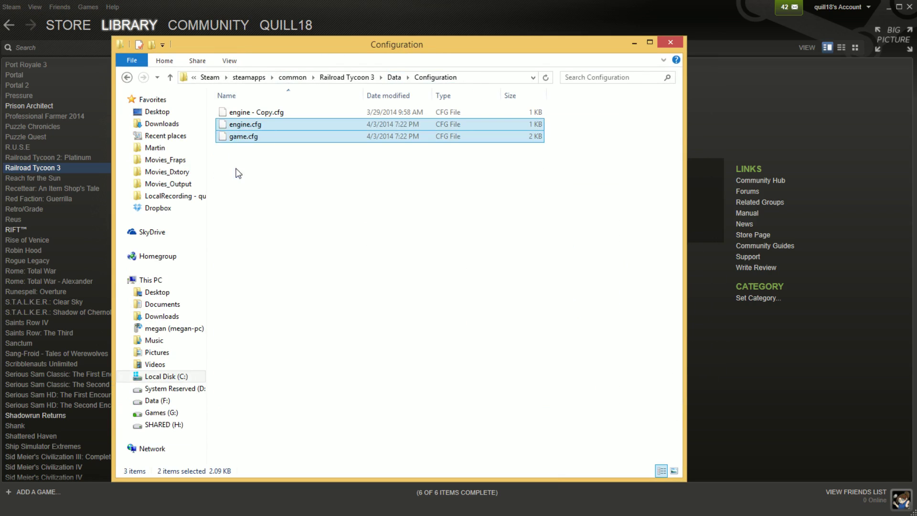
pyautogui.click(333, 230)
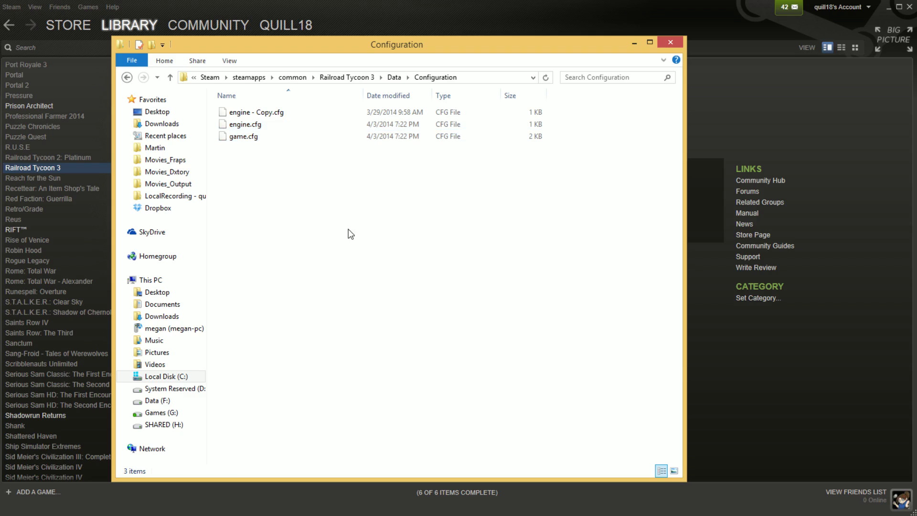
pyautogui.moveTo(253, 144); pyautogui.dragTo(230, 120)
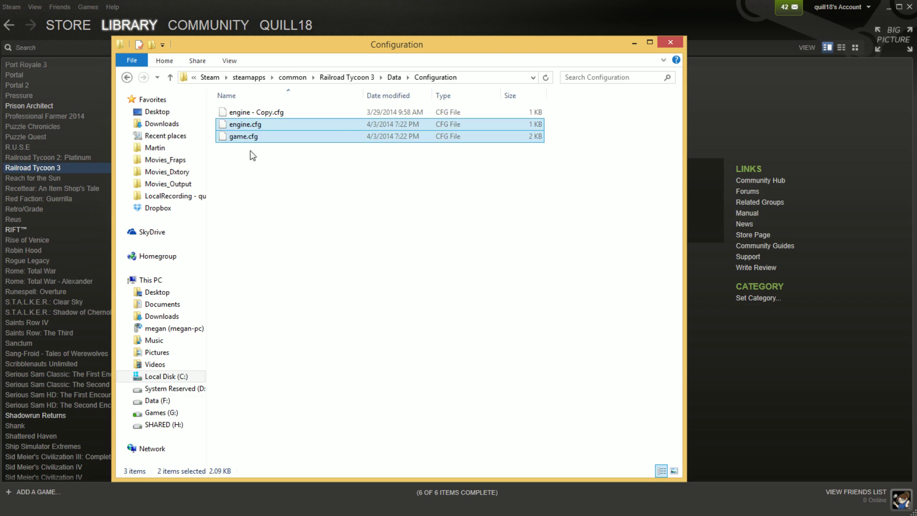
# - Compress engine.cfg and game.cfg into Configuration.zip with 7-Zip, then close Explorer
pyautogui.rightClick(246, 138)
pyautogui.moveTo(292, 147)
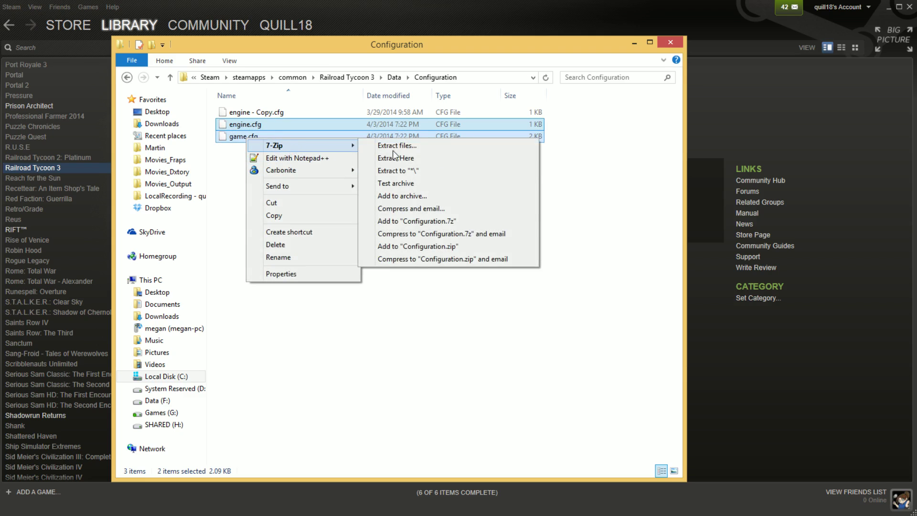
pyautogui.click(440, 246)
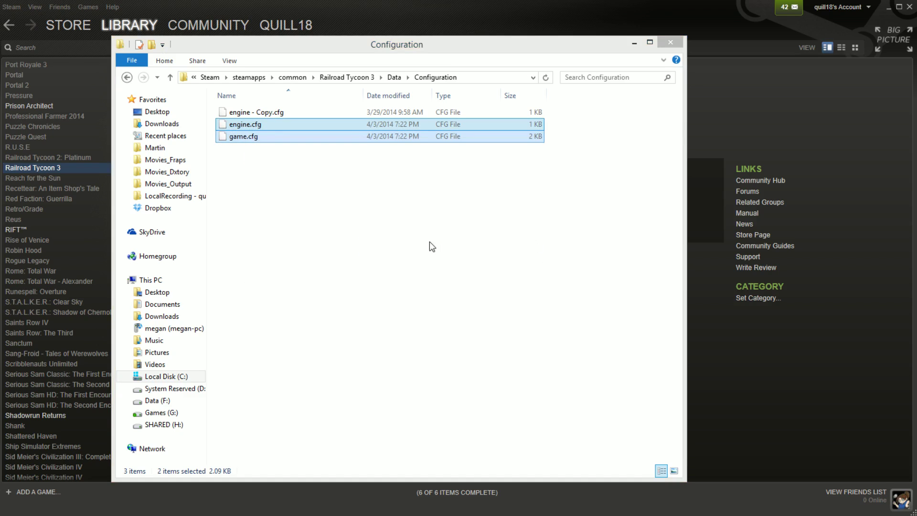
pyautogui.click(262, 111)
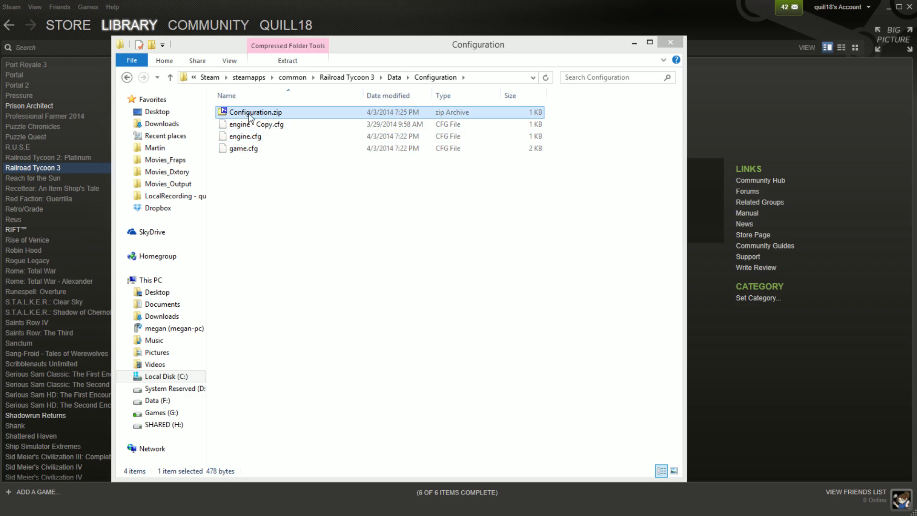
pyautogui.moveTo(270, 187); pyautogui.dragTo(242, 137)
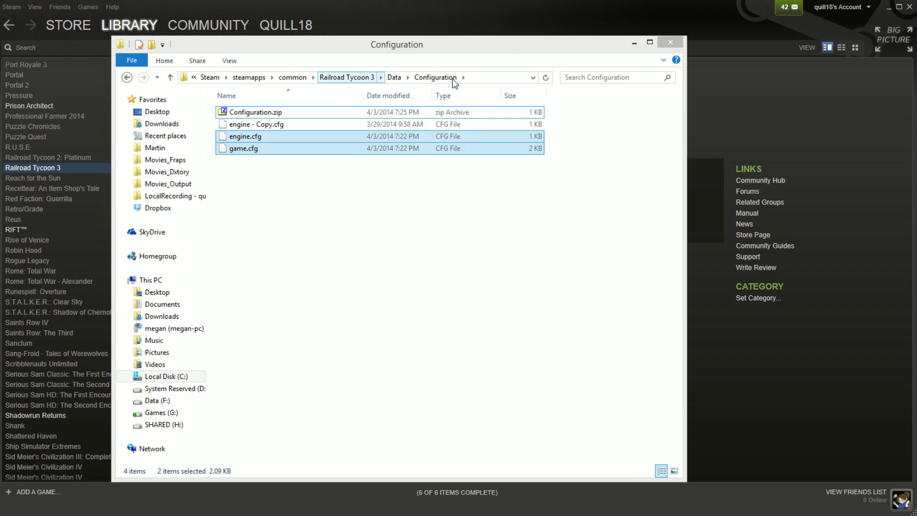
pyautogui.click(346, 76)
pyautogui.hotkey('alt', 'F4')
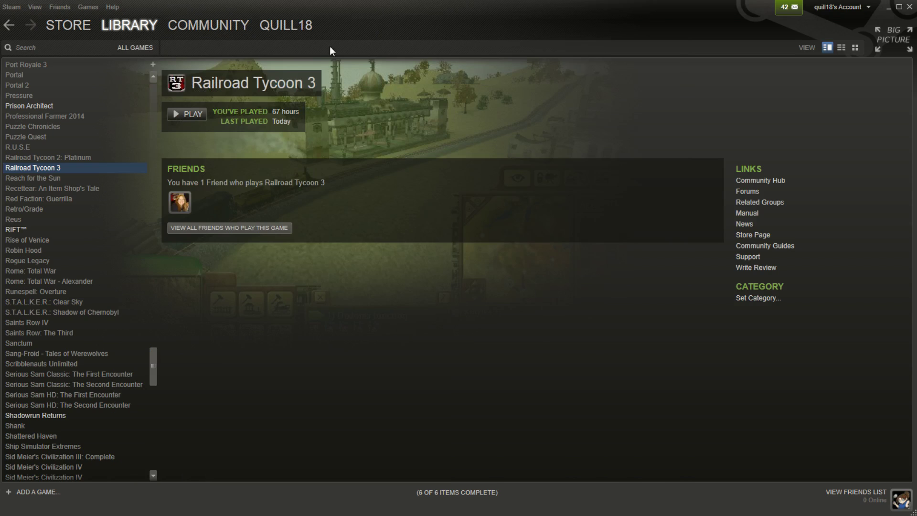
# - Reopen the install folder from Properties and go to Data\Configuration to see Configuration.zip
pyautogui.rightClick(39, 169)
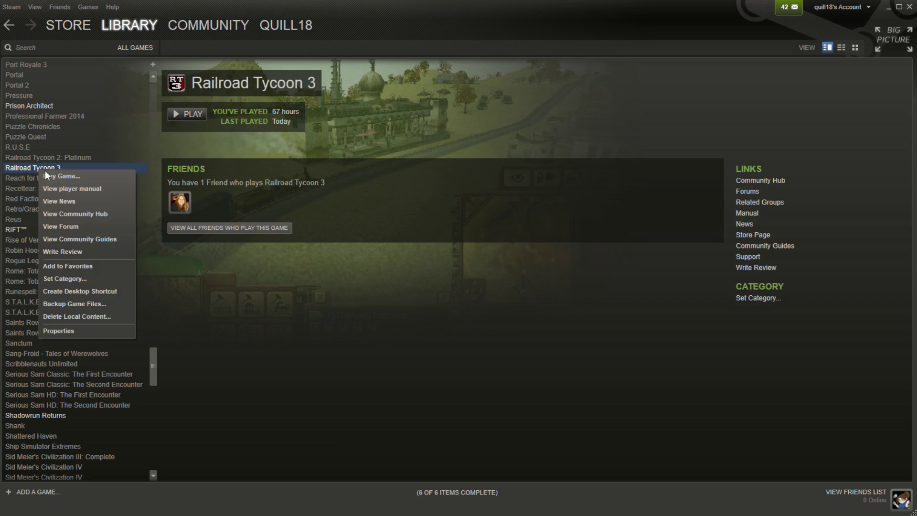
pyautogui.click(79, 333)
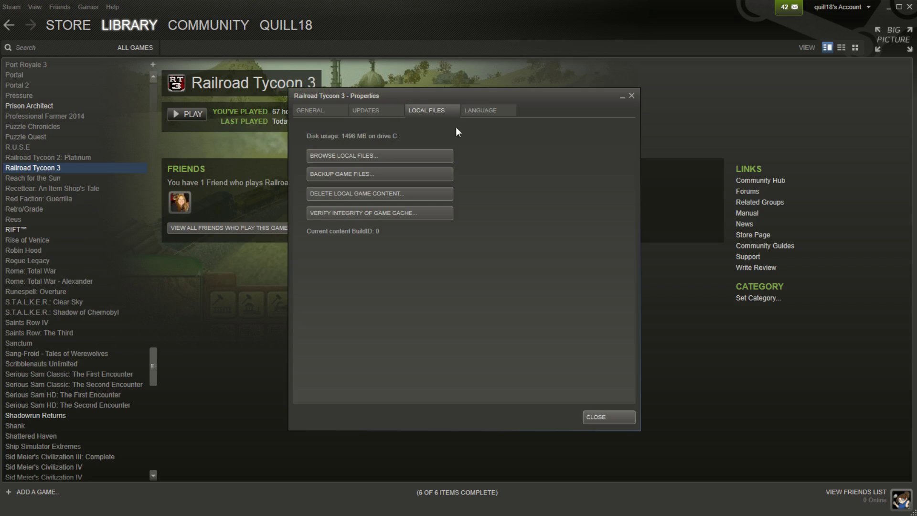
pyautogui.click(380, 154)
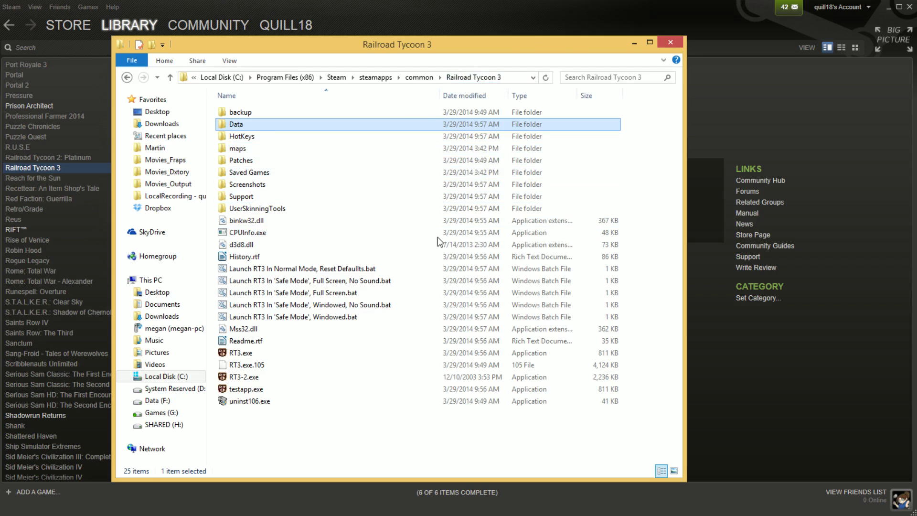
pyautogui.doubleClick(239, 125)
pyautogui.doubleClick(245, 160)
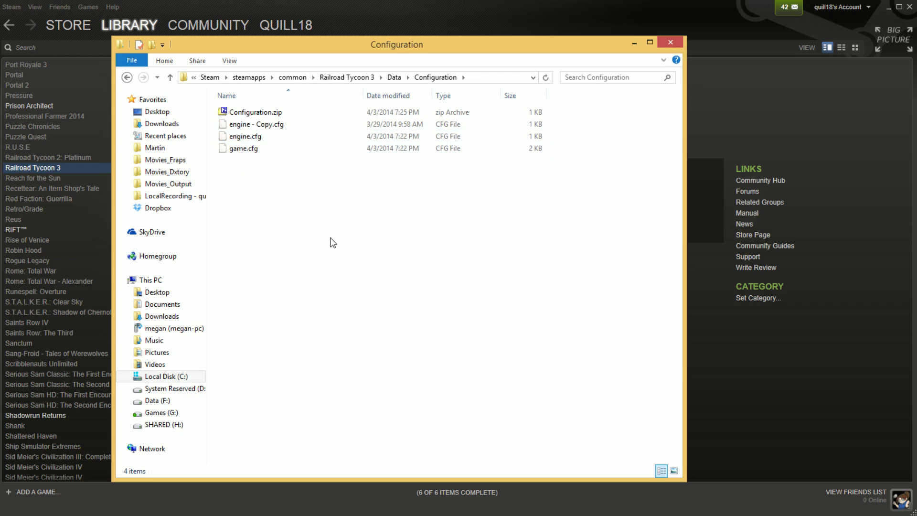
pyautogui.moveTo(388, 48); pyautogui.dragTo(437, 57)
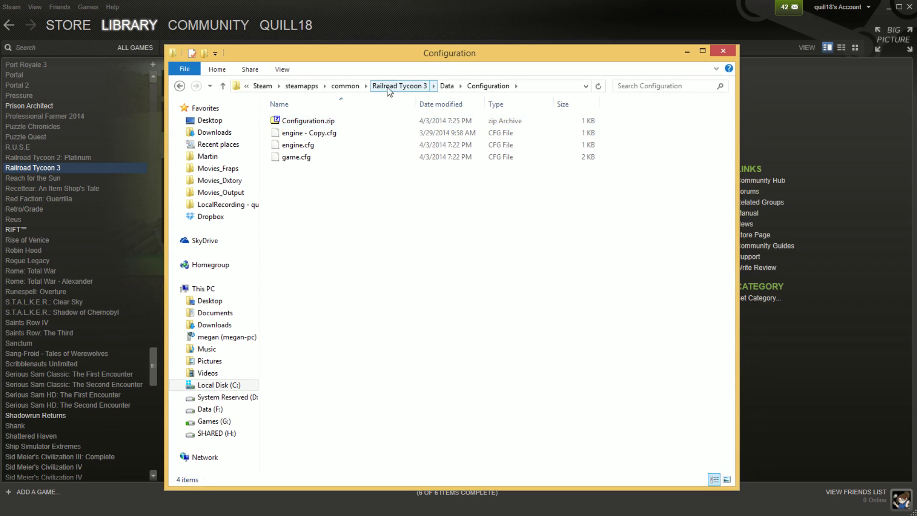
pyautogui.doubleClick(310, 124)
pyautogui.moveTo(320, 89); pyautogui.dragTo(677, 87)
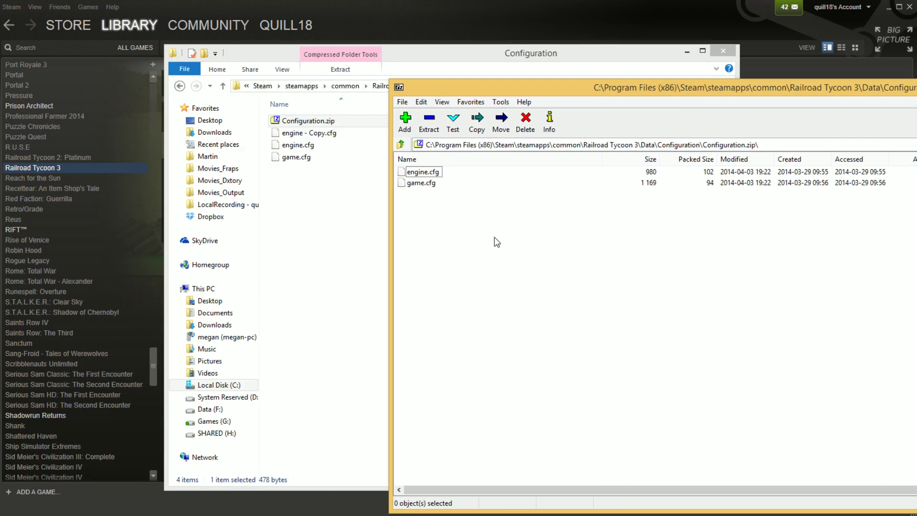
pyautogui.moveTo(494, 228); pyautogui.dragTo(455, 221)
pyautogui.moveTo(643, 87); pyautogui.dragTo(310, 118)
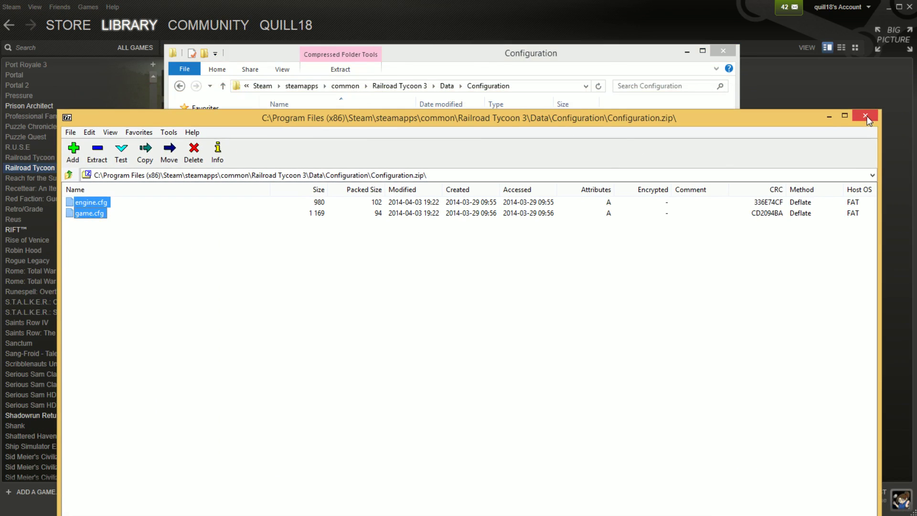
pyautogui.moveTo(67, 122); pyautogui.dragTo(67, 123)
pyautogui.doubleClick(68, 123)
pyautogui.rightClick(298, 124)
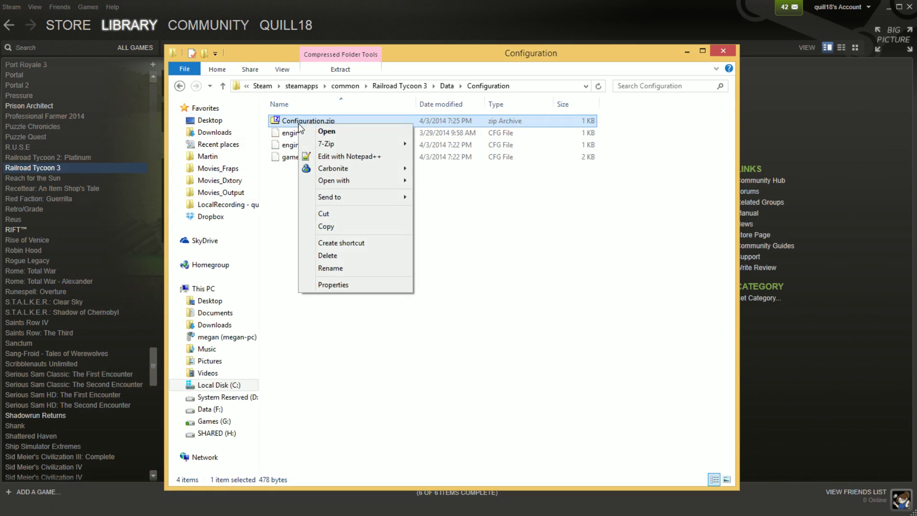
pyautogui.moveTo(334, 181)
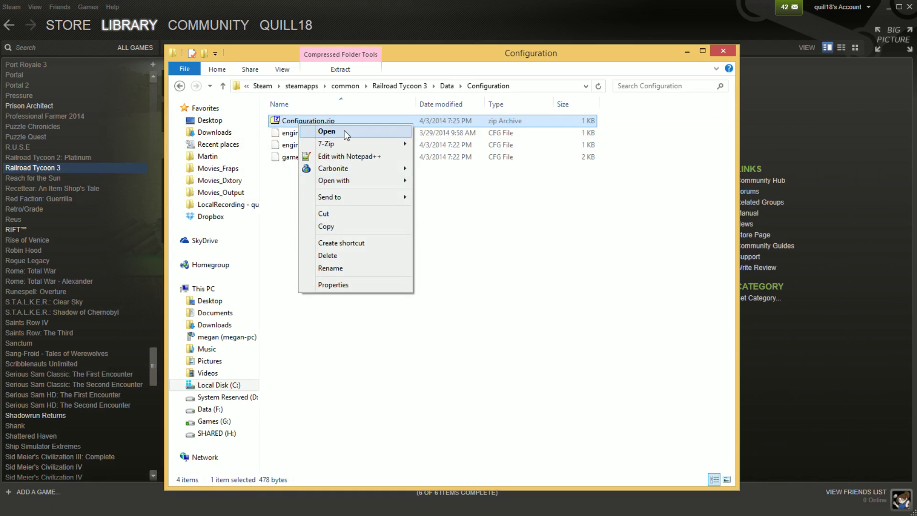
pyautogui.click(628, 344)
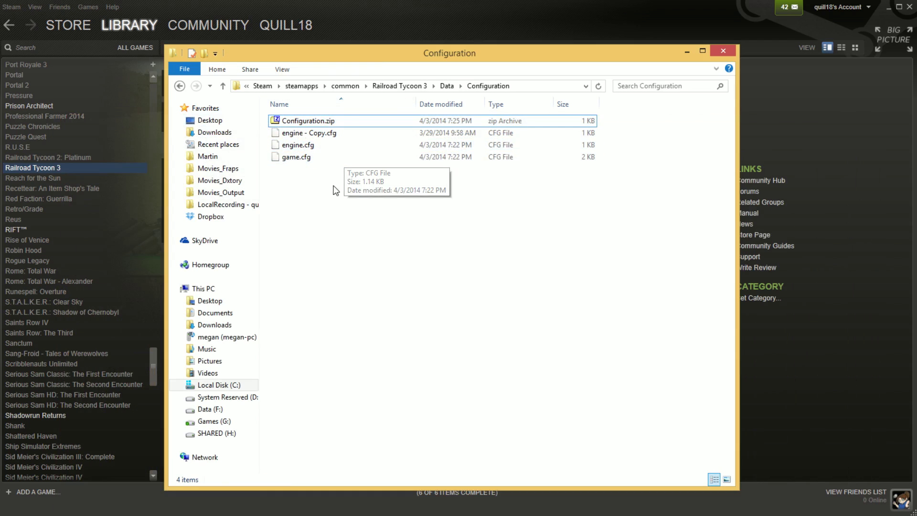
pyautogui.moveTo(334, 190); pyautogui.dragTo(284, 140)
pyautogui.moveTo(466, 246); pyautogui.dragTo(313, 151)
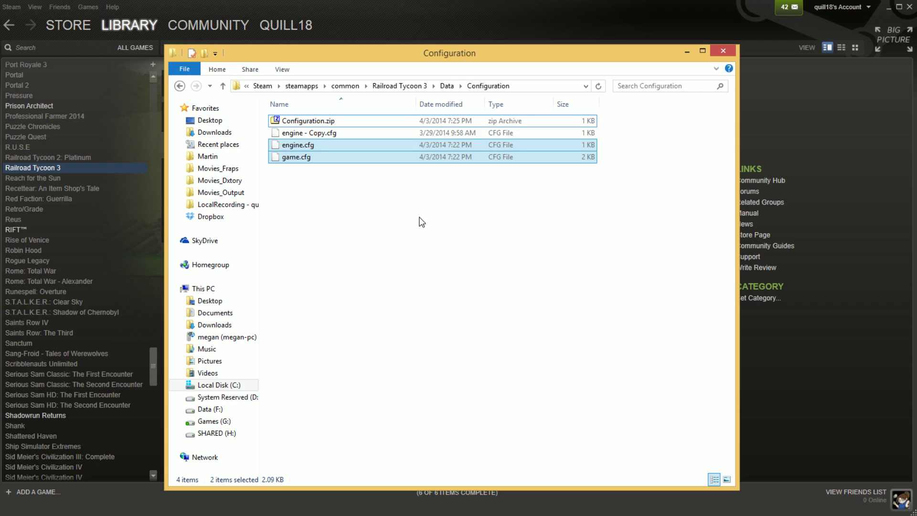
pyautogui.click(411, 232)
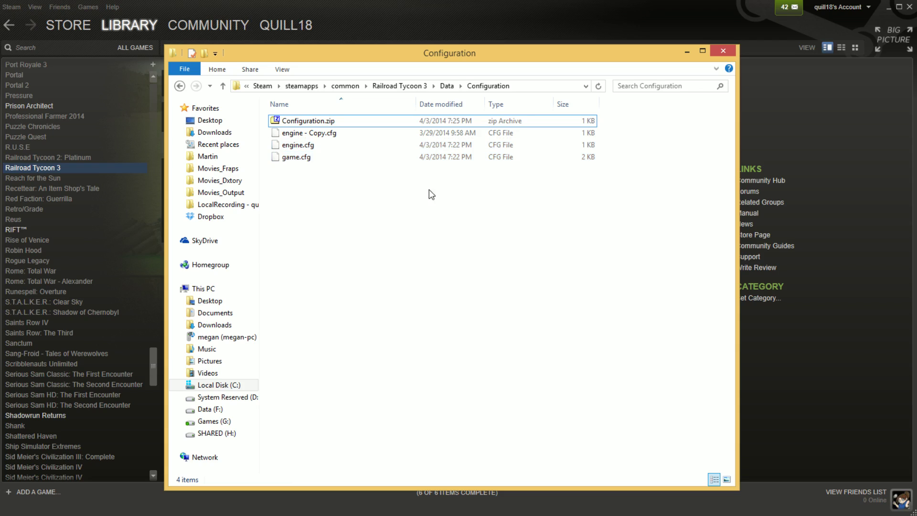
# - Go up to the Railroad Tycoon 3 folder, then find Official Patches on the hawkdawg.com page
pyautogui.click(408, 86)
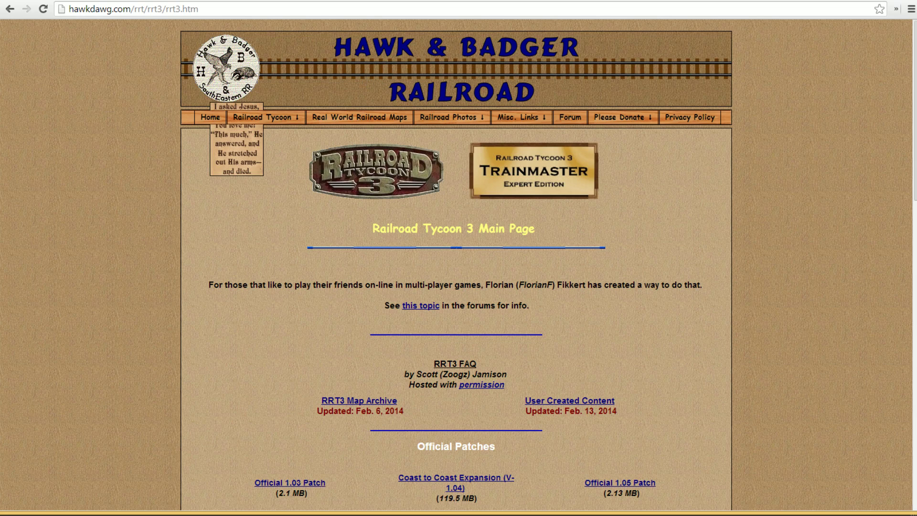
pyautogui.doubleClick(111, 9)
pyautogui.click(126, 89)
pyautogui.moveTo(285, 118)
pyautogui.scroll(-2, 394, 306)
pyautogui.scroll(2, 215, 263)
pyautogui.scroll(-3, 719, 281)
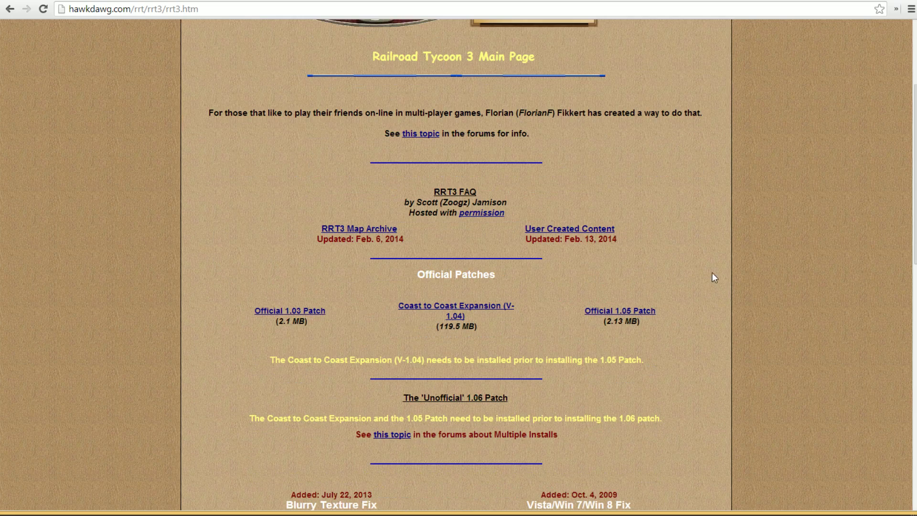
pyautogui.scroll(-2, 679, 200)
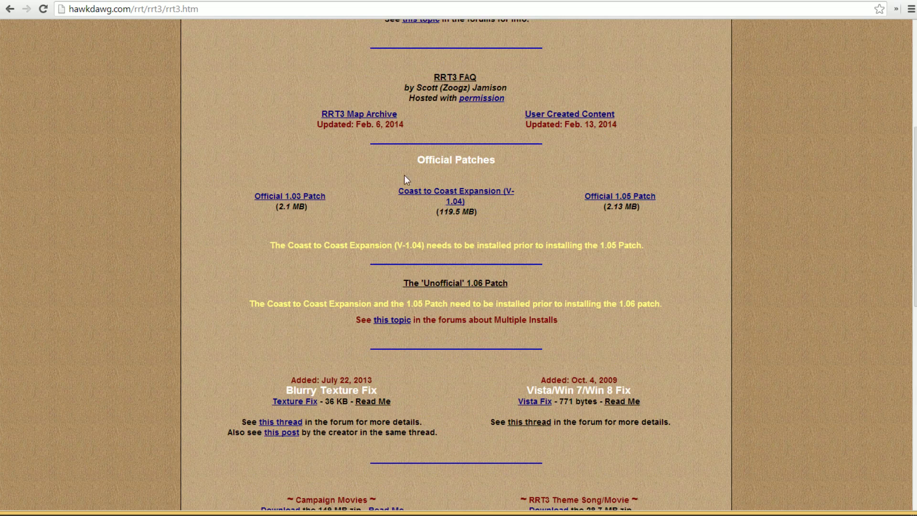
pyautogui.moveTo(278, 160); pyautogui.dragTo(239, 158)
pyautogui.click(736, 230)
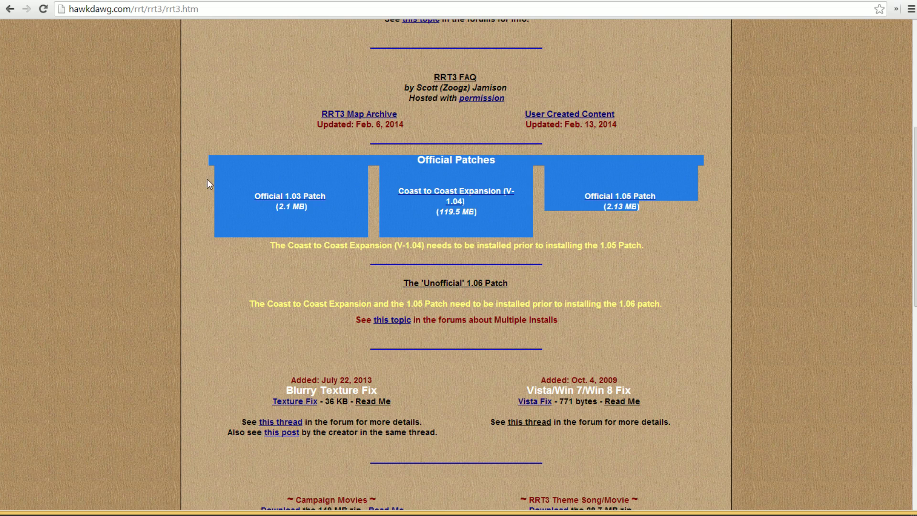
pyautogui.click(723, 248)
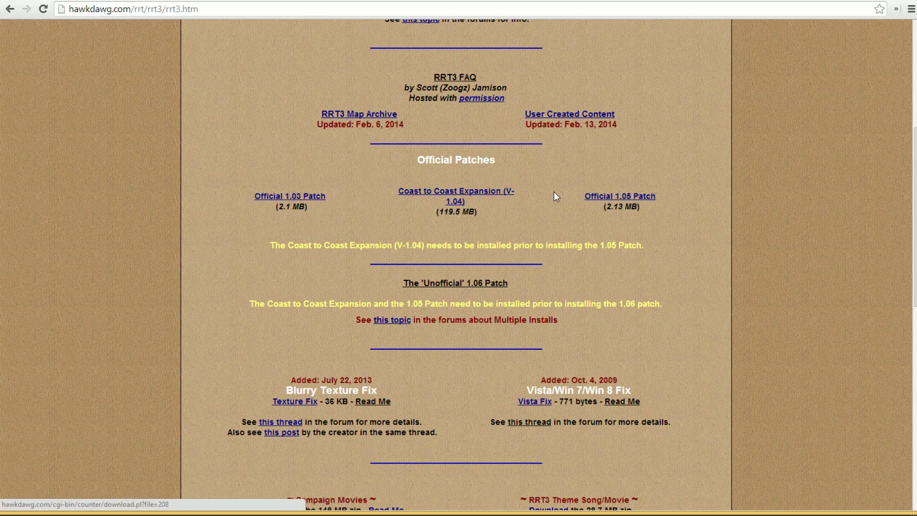
# - Highlight the Official 1.05 Patch download entry
pyautogui.moveTo(694, 201); pyautogui.dragTo(569, 171)
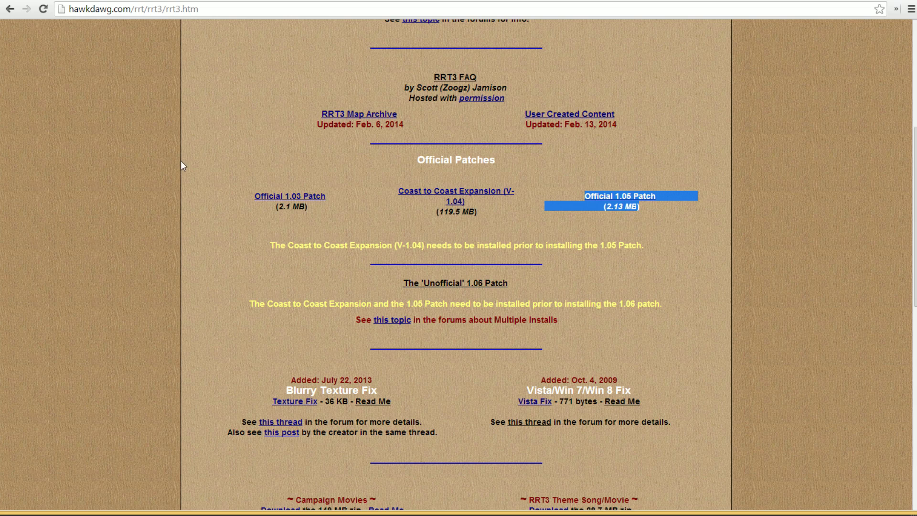
pyautogui.click(664, 218)
pyautogui.moveTo(654, 221); pyautogui.dragTo(585, 194)
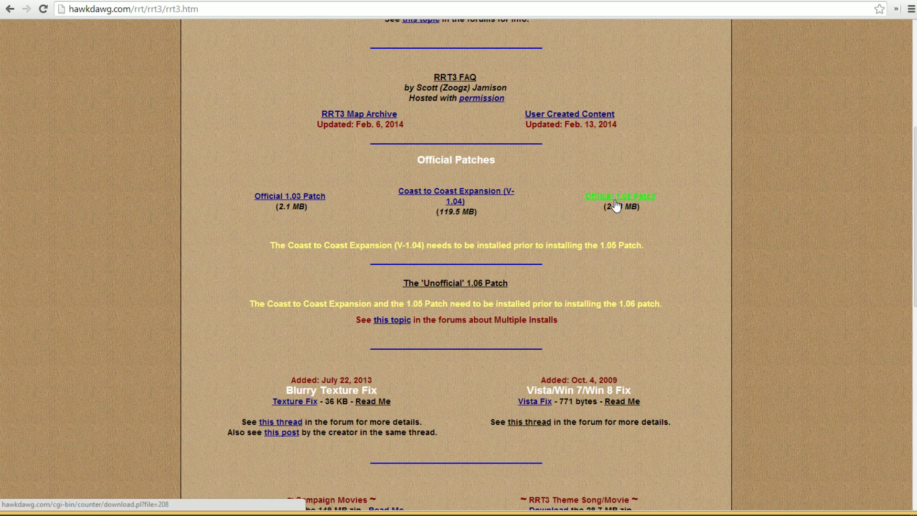
pyautogui.click(623, 219)
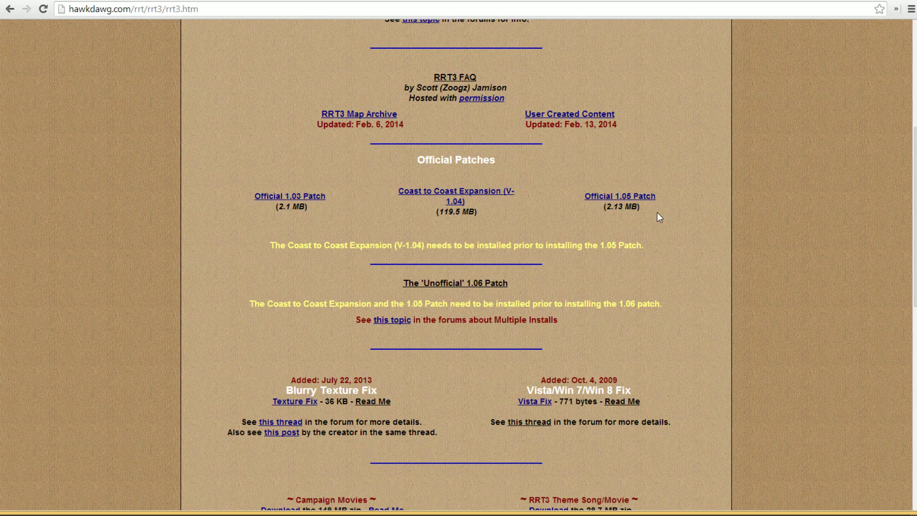
pyautogui.moveTo(657, 214); pyautogui.dragTo(547, 228)
pyautogui.click(647, 223)
pyautogui.moveTo(647, 219); pyautogui.dragTo(583, 194)
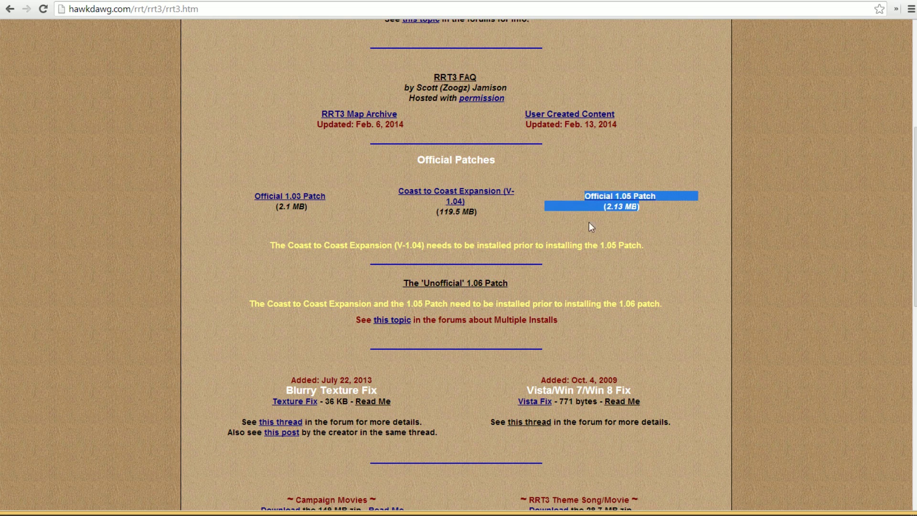
pyautogui.click(529, 216)
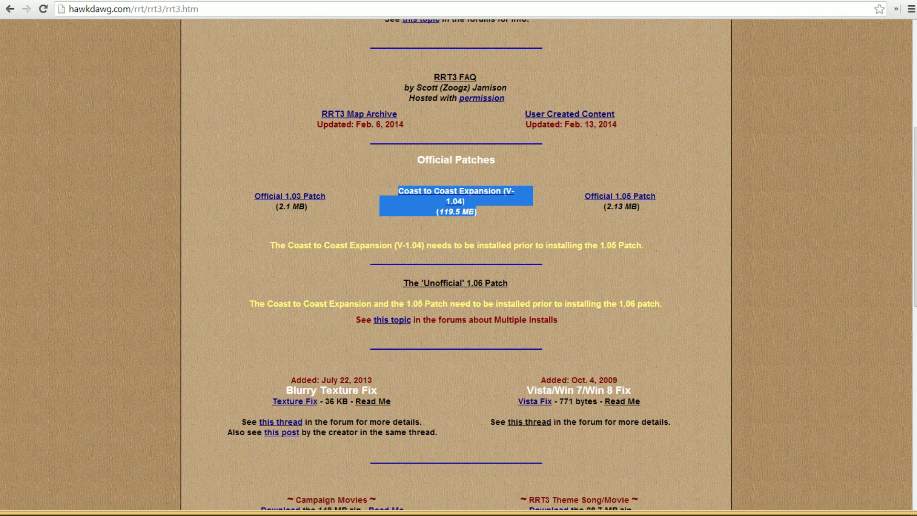
# - Highlight the 'Unofficial' 1.06 Patch section and scroll further down the page
pyautogui.click(515, 228)
pyautogui.moveTo(568, 321); pyautogui.dragTo(363, 271)
pyautogui.click(623, 285)
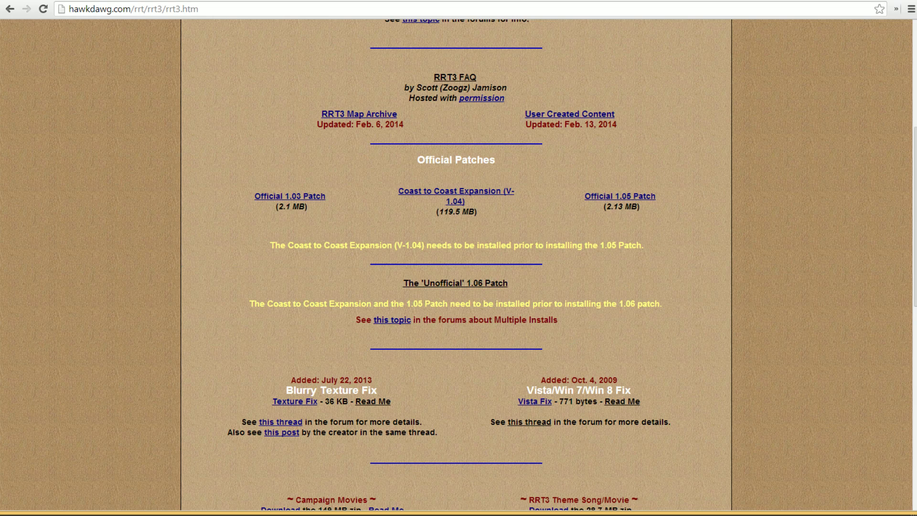
pyautogui.scroll(-5, 592, 266)
pyautogui.moveTo(524, 144); pyautogui.dragTo(664, 193)
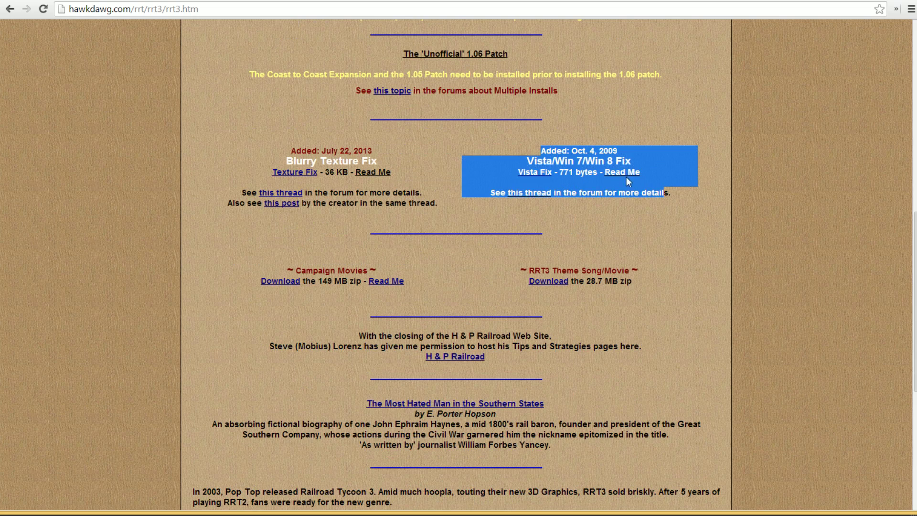
pyautogui.click(545, 179)
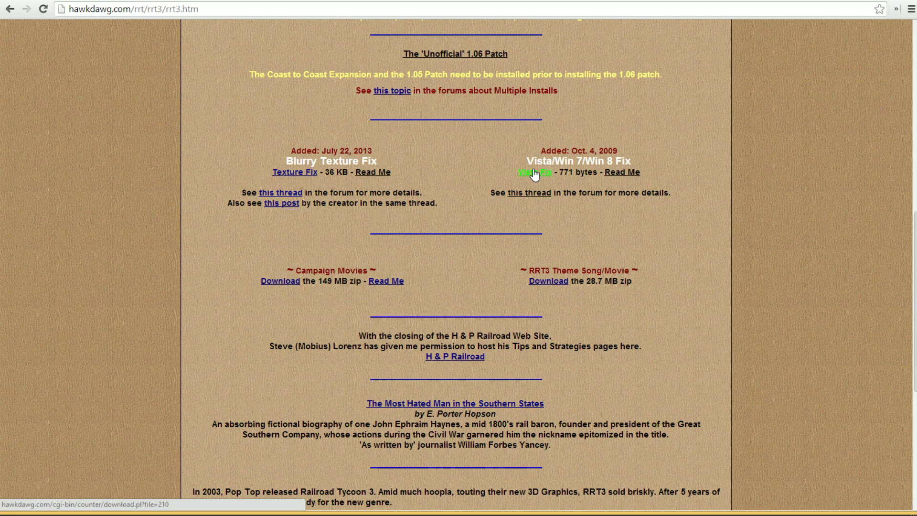
pyautogui.click(535, 173)
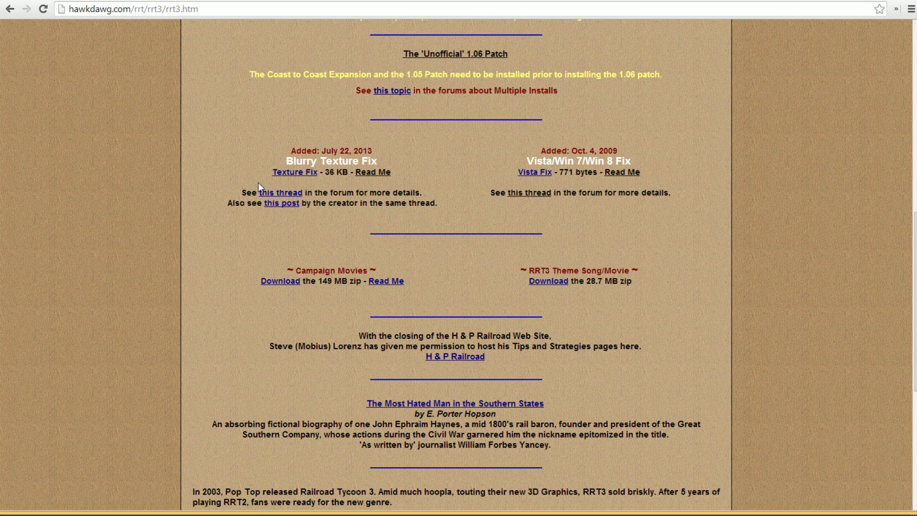
pyautogui.moveTo(272, 147); pyautogui.dragTo(429, 244)
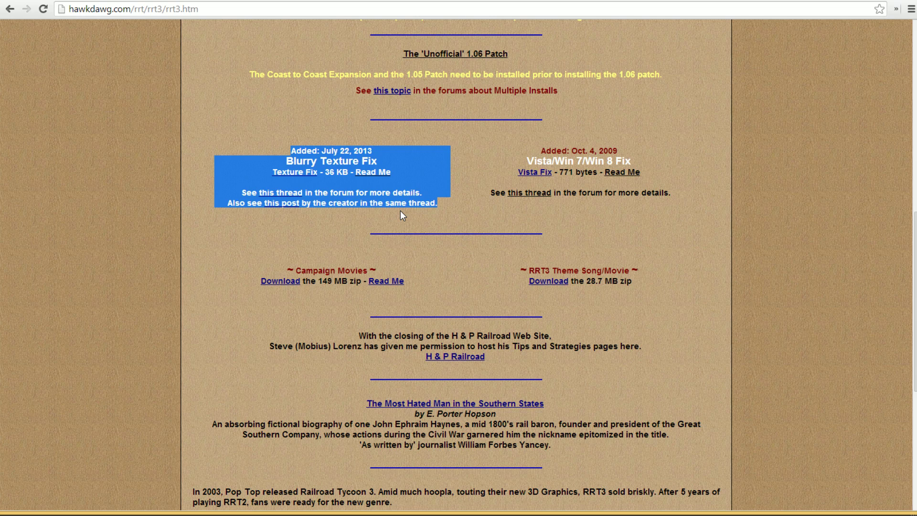
pyautogui.moveTo(442, 204); pyautogui.dragTo(241, 192)
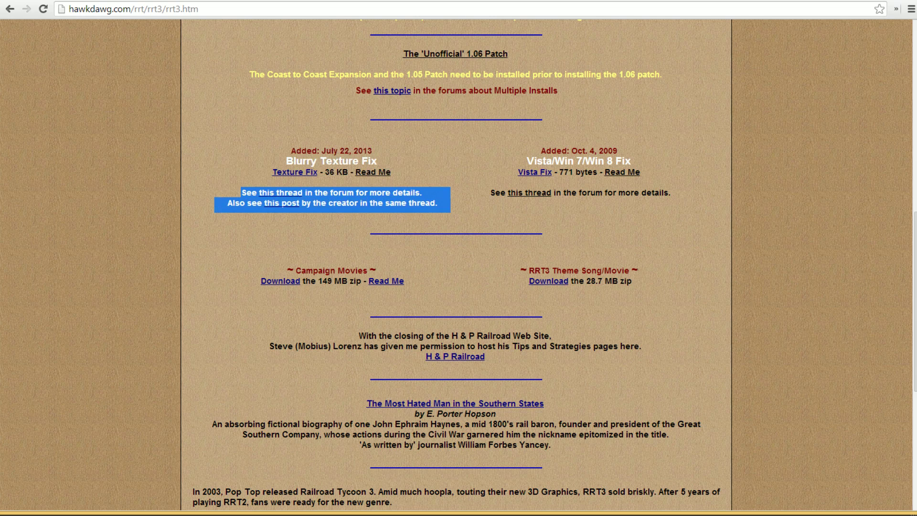
pyautogui.click(456, 185)
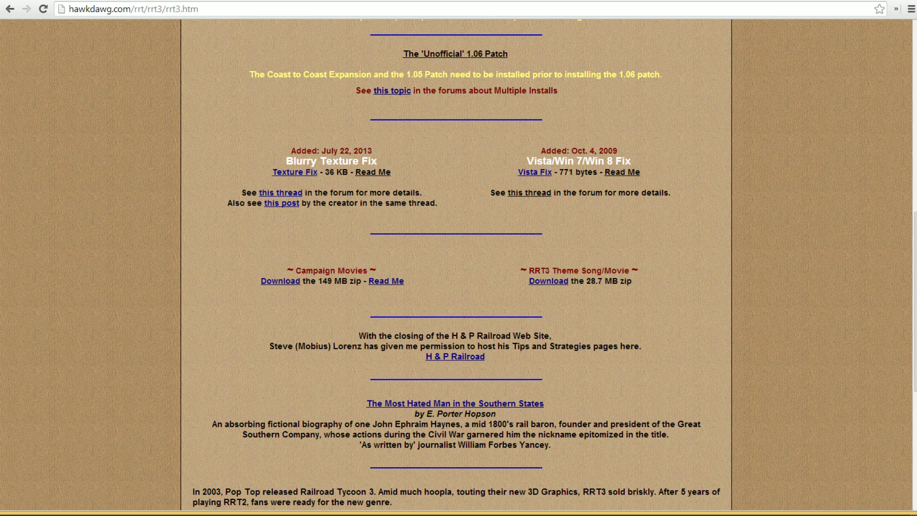
pyautogui.hotkey('alt', 'Tab')
# - Select d3d8.dll in the Railroad Tycoon 3 folder, then minimize Explorer to reveal Chrome
pyautogui.click(288, 258)
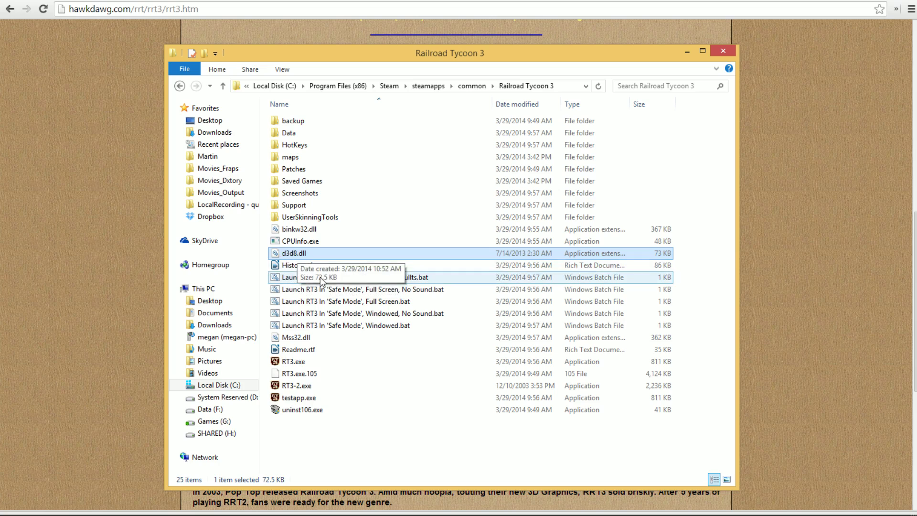
pyautogui.click(296, 269)
pyautogui.click(295, 254)
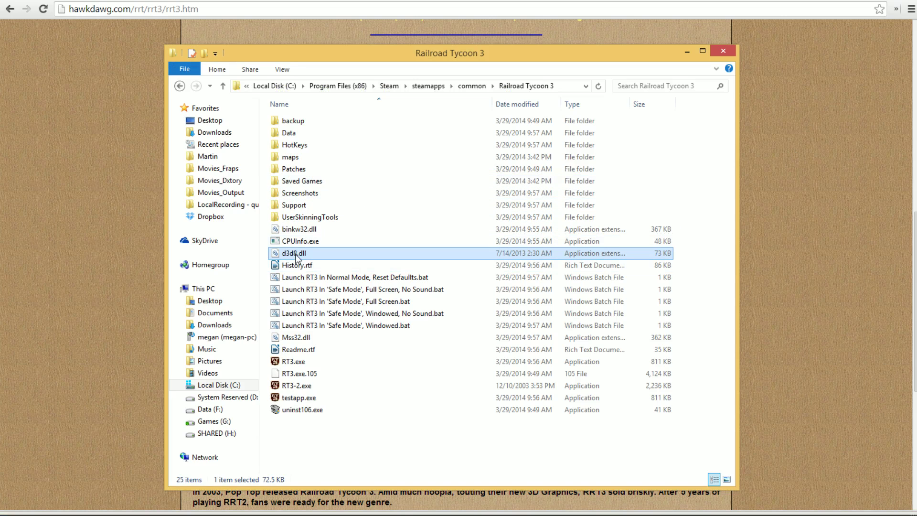
pyautogui.moveTo(266, 425); pyautogui.dragTo(316, 453)
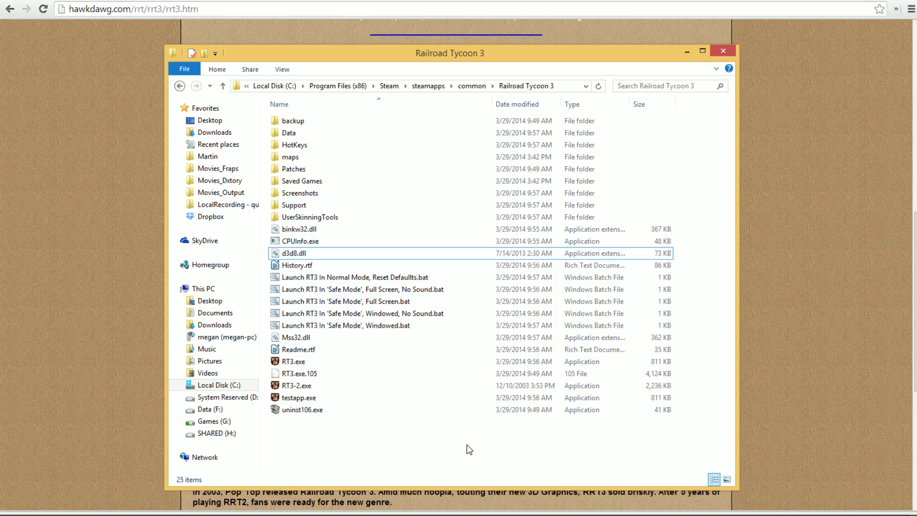
pyautogui.click(844, 250)
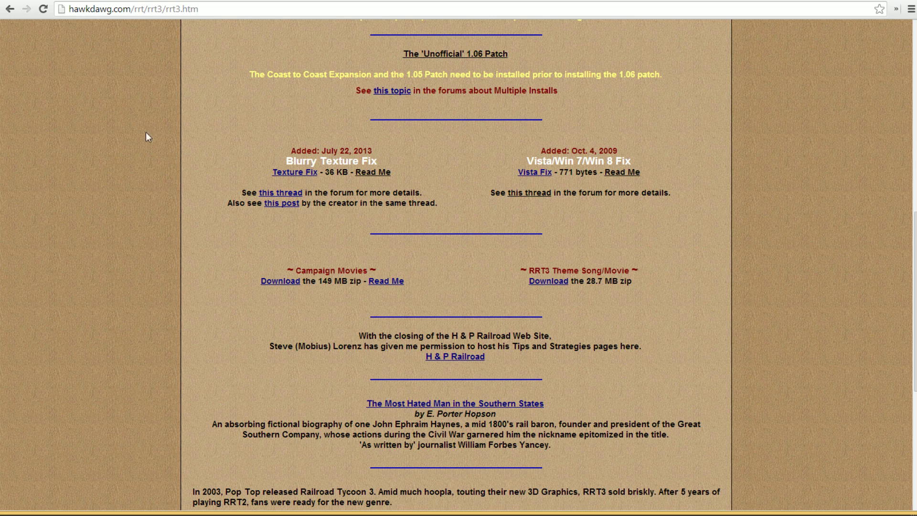
# - Highlight the Vista/Win 7/Win 8 Fix entry on the RRT3 page
pyautogui.scroll(10, 225, 188)
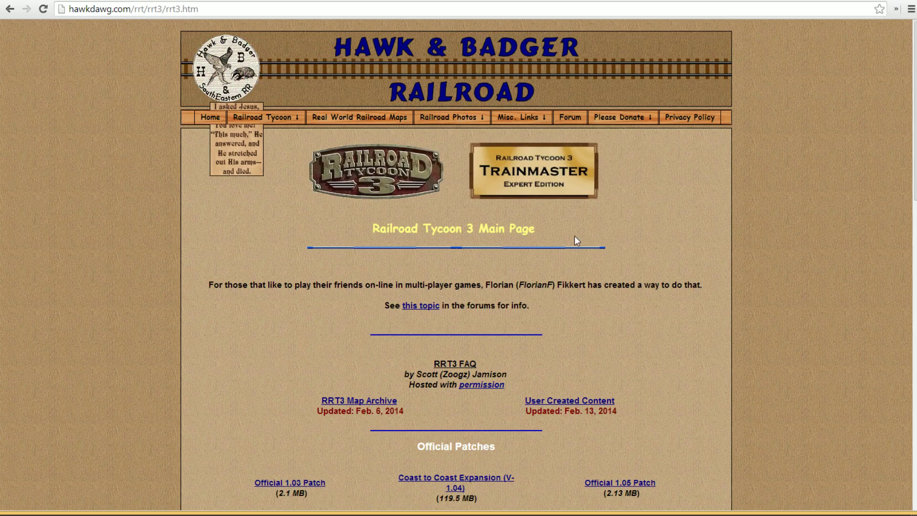
pyautogui.scroll(-10, 648, 276)
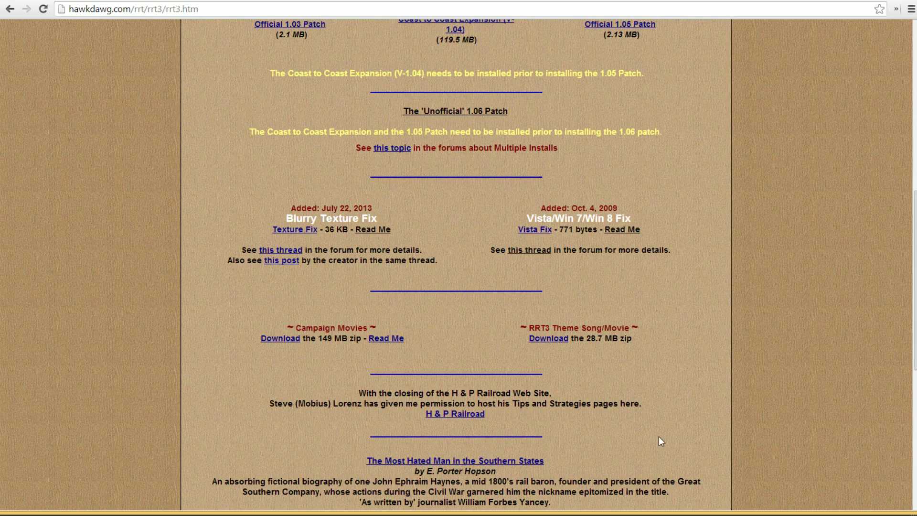
pyautogui.moveTo(485, 198); pyautogui.dragTo(670, 250)
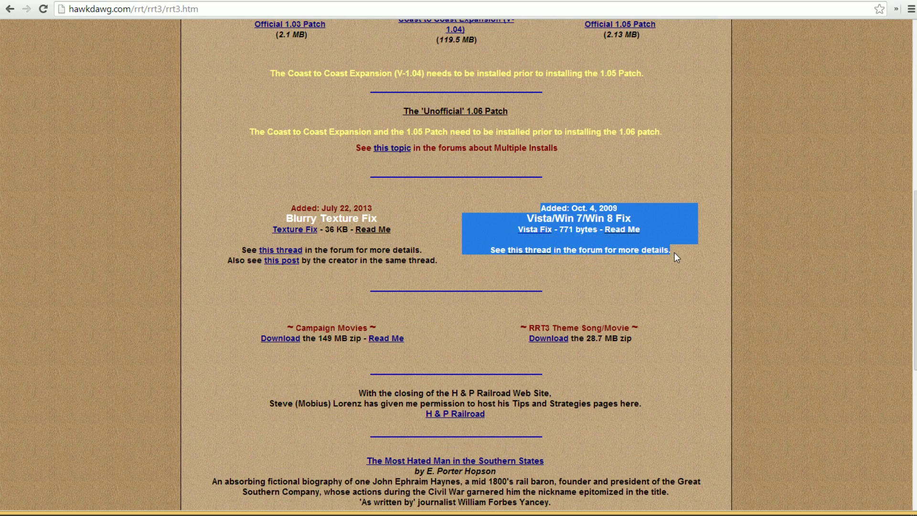
pyautogui.tripleClick(534, 207)
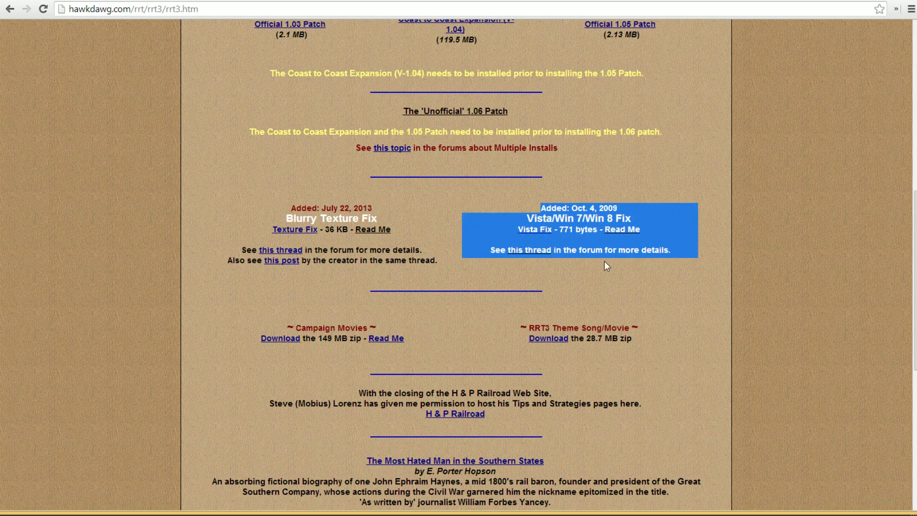
pyautogui.moveTo(523, 207); pyautogui.dragTo(670, 253)
pyautogui.click(540, 298)
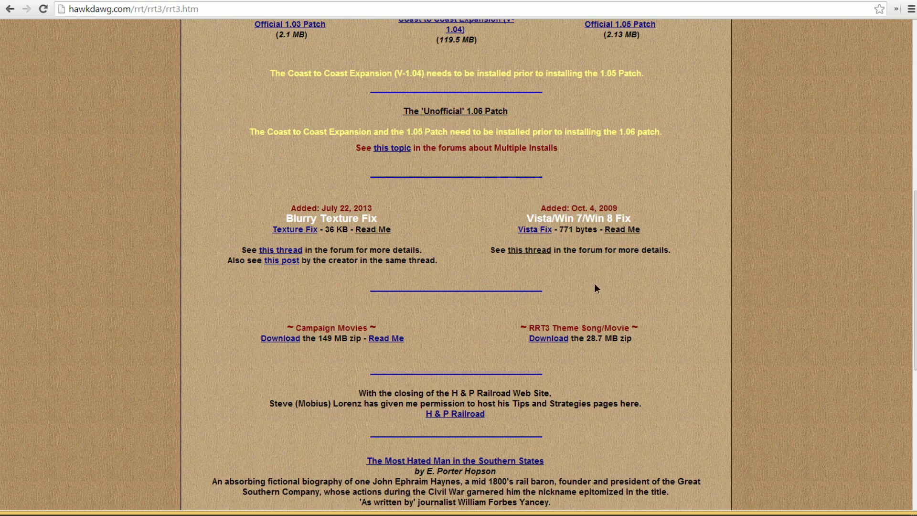
# - Reselect the whole Vista Fix block and both fix entries, then return to Explorer
pyautogui.moveTo(684, 268); pyautogui.dragTo(497, 205)
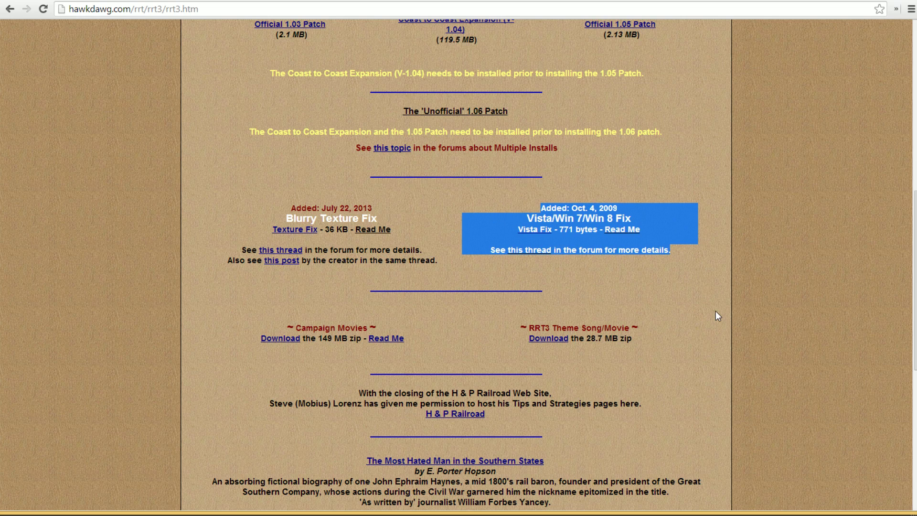
pyautogui.moveTo(729, 315); pyautogui.dragTo(540, 208)
pyautogui.moveTo(460, 208); pyautogui.dragTo(335, 189)
pyautogui.click(701, 262)
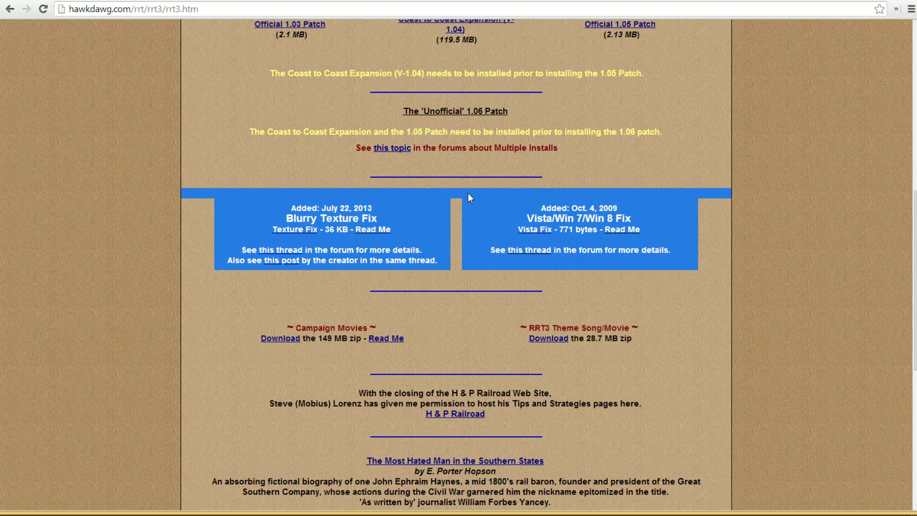
pyautogui.moveTo(468, 193); pyautogui.dragTo(623, 218)
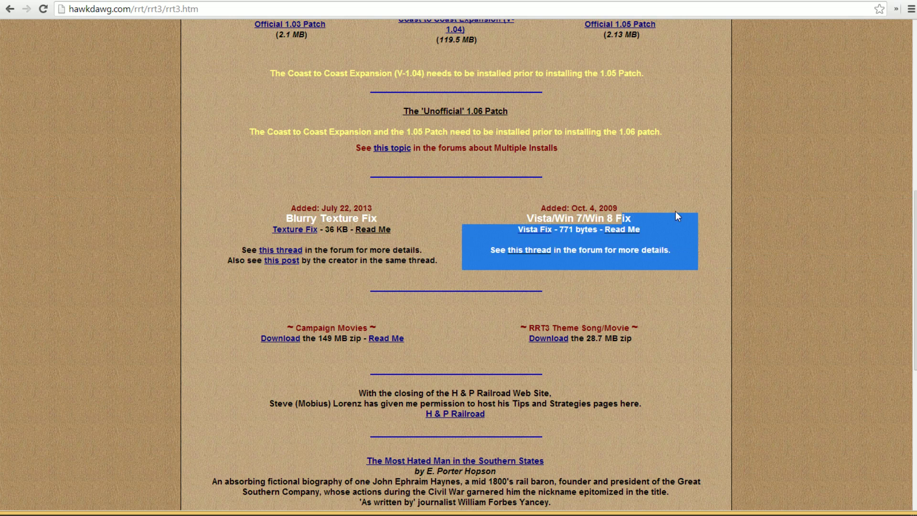
pyautogui.click(758, 296)
pyautogui.hotkey('alt', 'Tab')
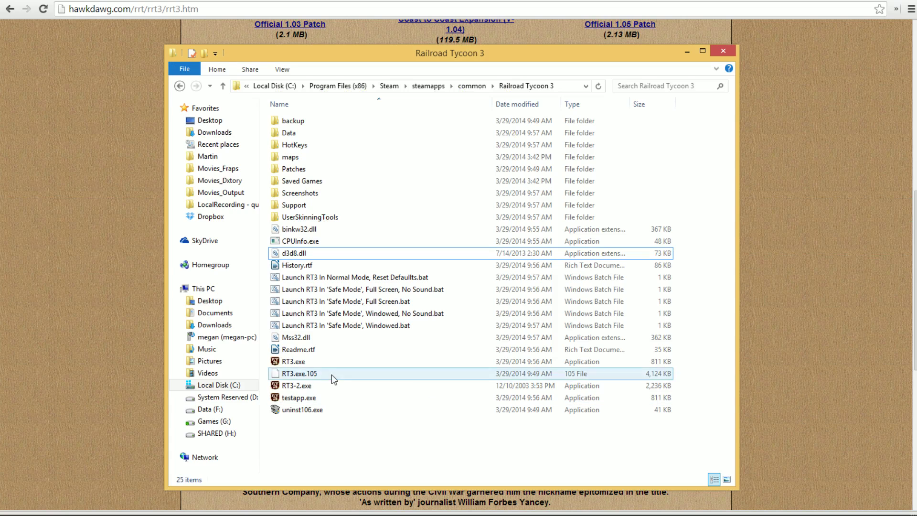
# - Inspect RT3-2.exe, RT3.exe and testapp.exe details, then switch back to Chrome
pyautogui.click(279, 386)
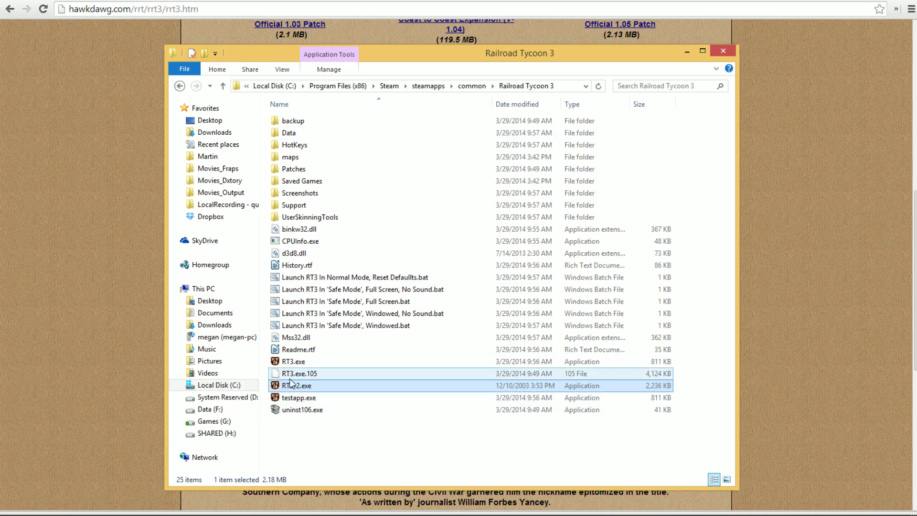
pyautogui.moveTo(312, 389)
pyautogui.click(294, 361)
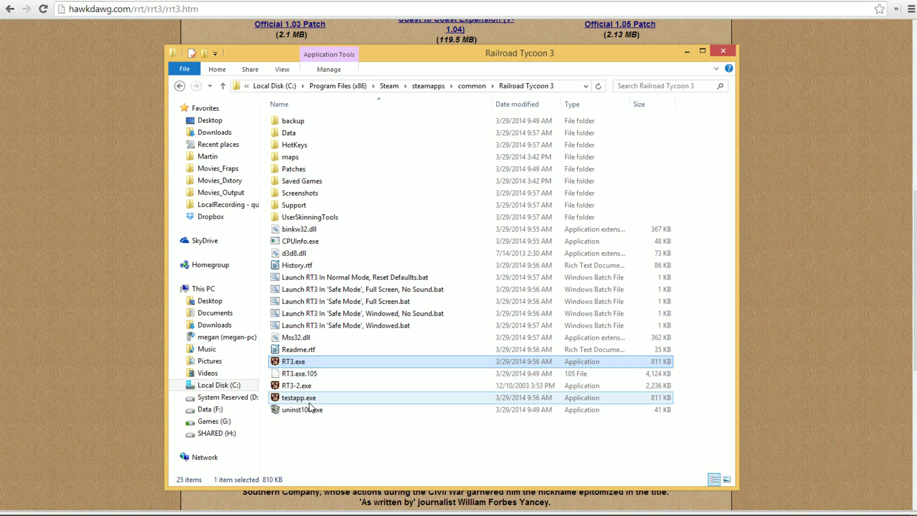
pyautogui.moveTo(310, 407)
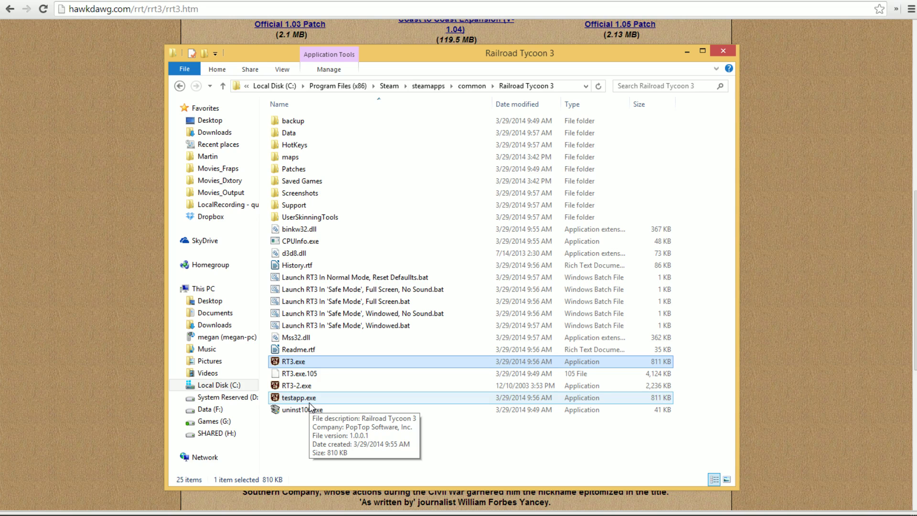
pyautogui.hotkey('alt', 'Tab')
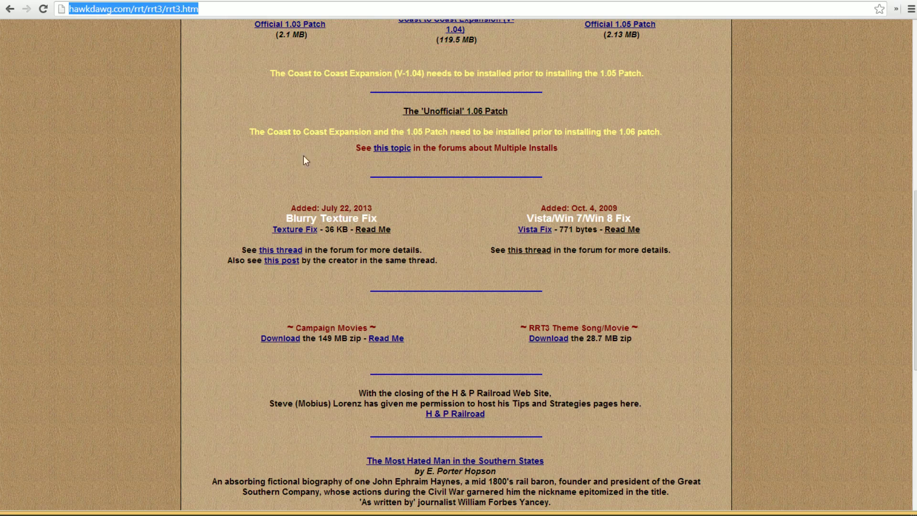
# - Reload the hawkdawg.com RRT3 page and scroll back up to its Main Page header
pyautogui.press('Return')
pyautogui.scroll(-8, 141, 230)
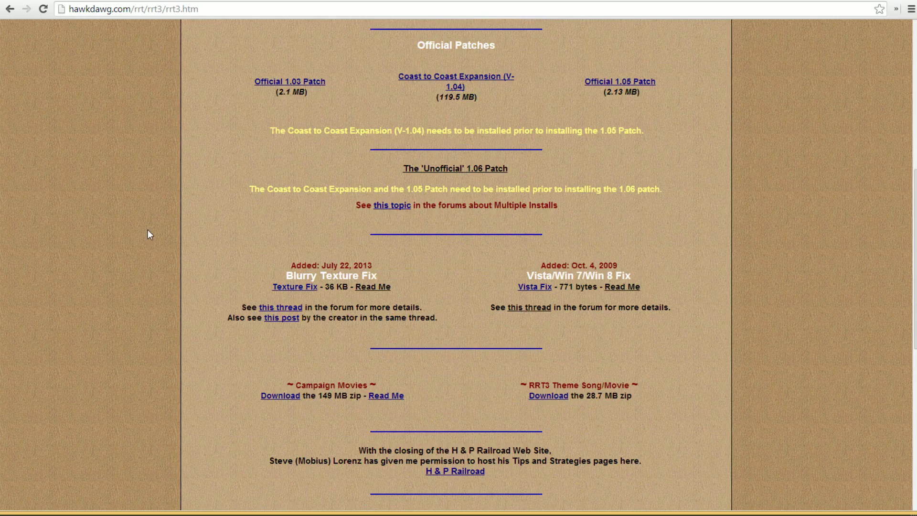
pyautogui.scroll(-9, 149, 229)
pyautogui.scroll(14, 169, 216)
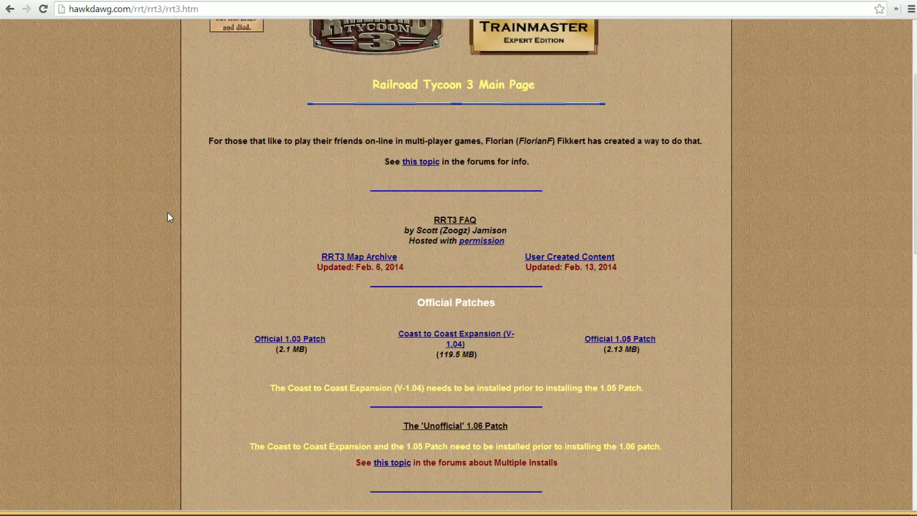
pyautogui.scroll(3, 167, 213)
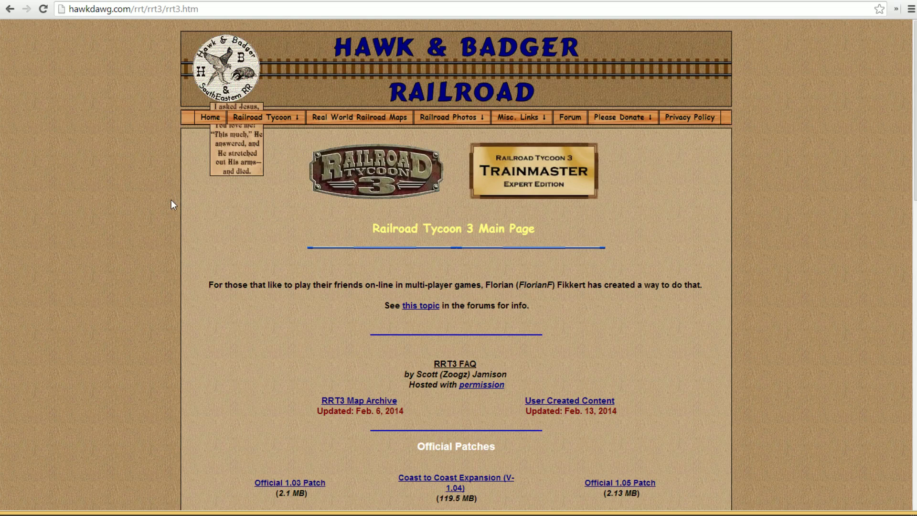
pyautogui.scroll(-1, 173, 203)
pyautogui.scroll(1, 164, 183)
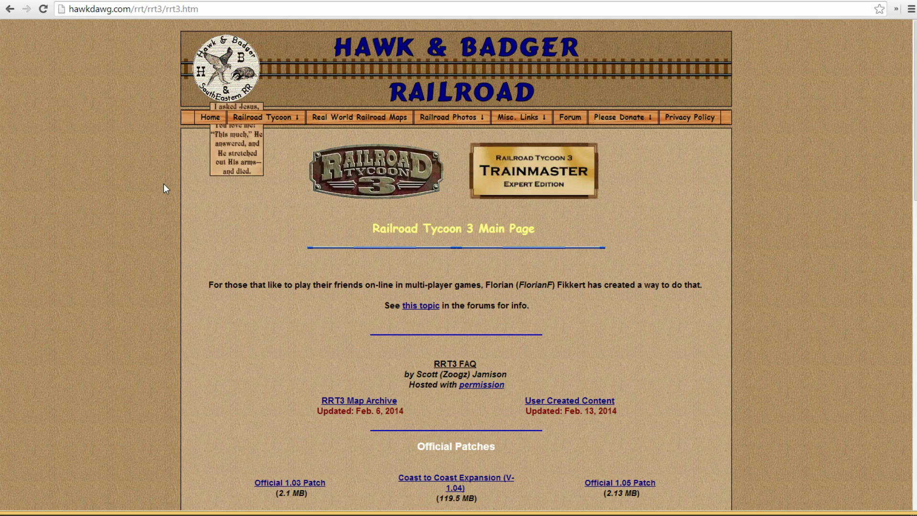